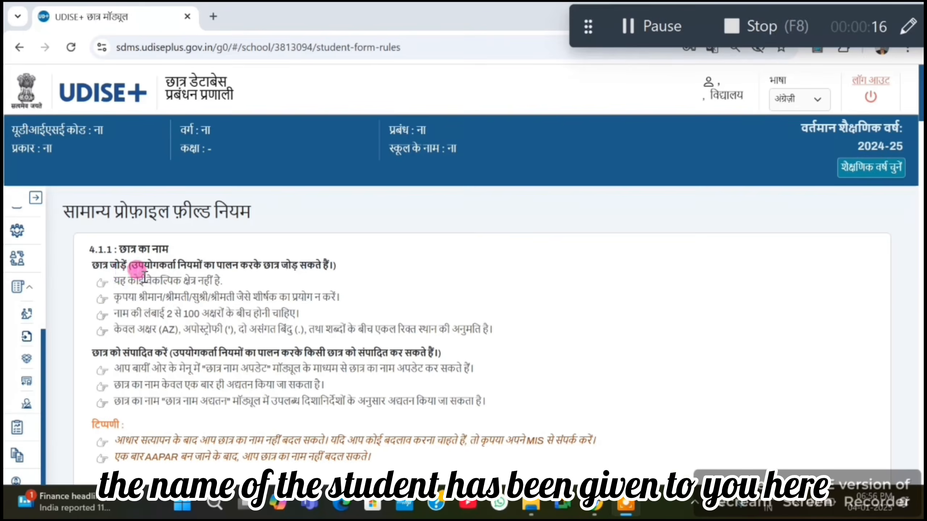
# - Read the general profile field rules for student name, date of birth, Aadhaar number and name as per Aadhaar, including their notes
pyautogui.scroll(-2, 131, 277)
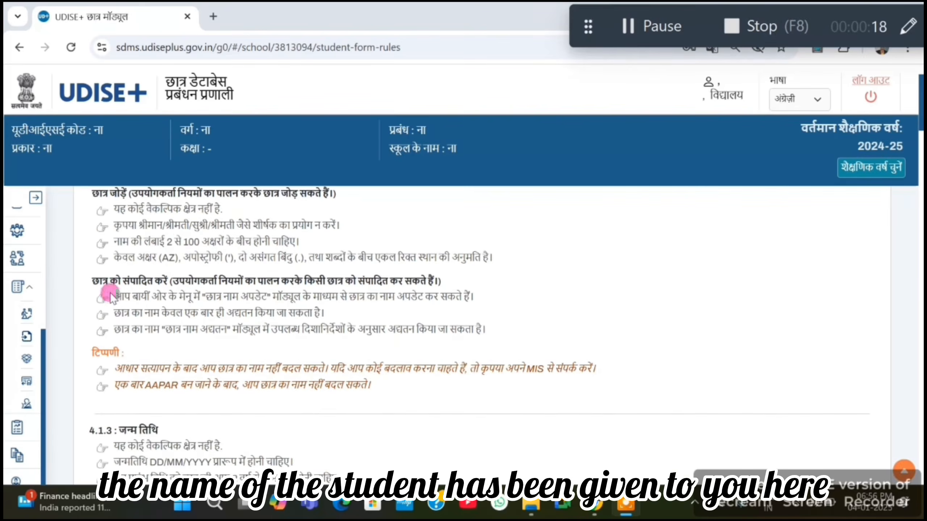
pyautogui.scroll(2, 109, 311)
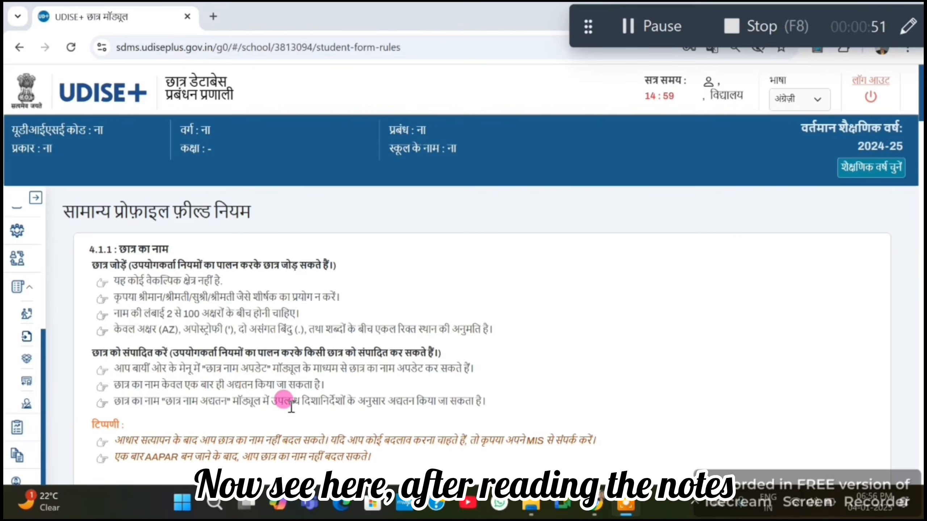
pyautogui.scroll(-4, 253, 398)
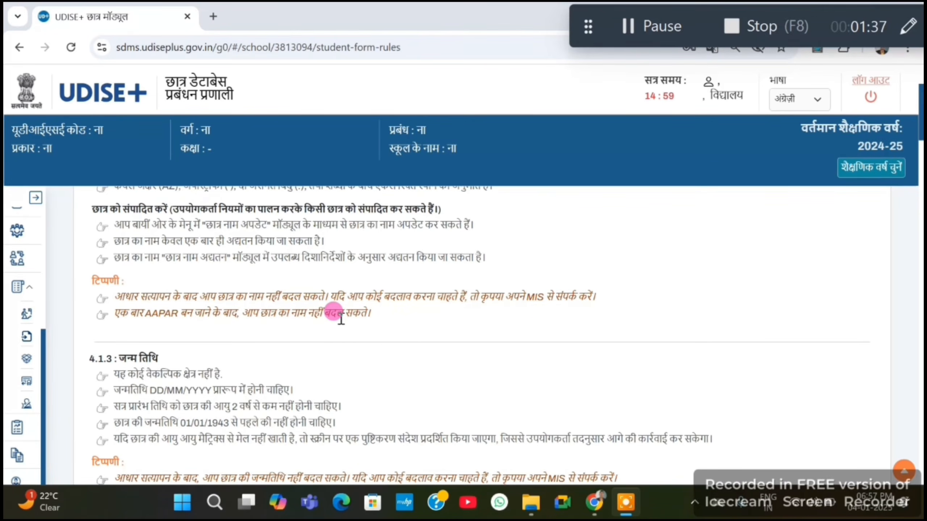
pyautogui.scroll(-2, 176, 333)
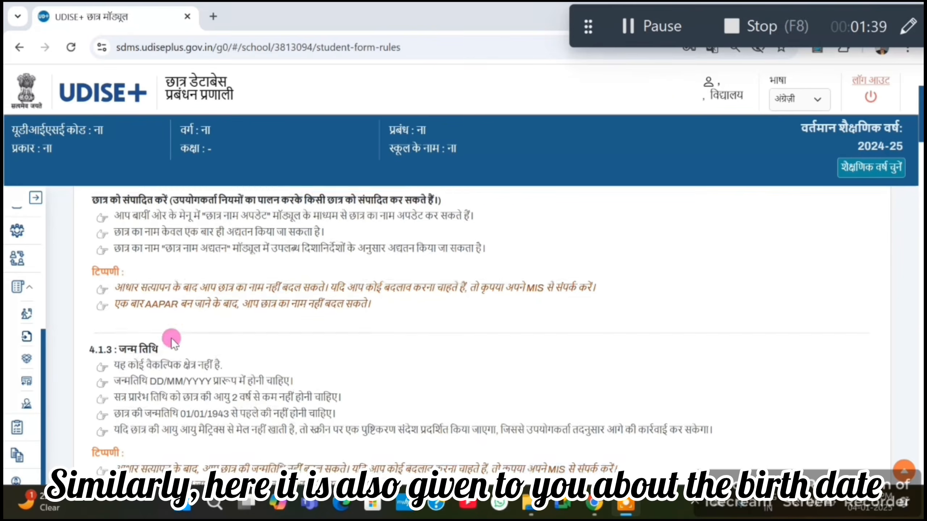
pyautogui.scroll(-2, 174, 298)
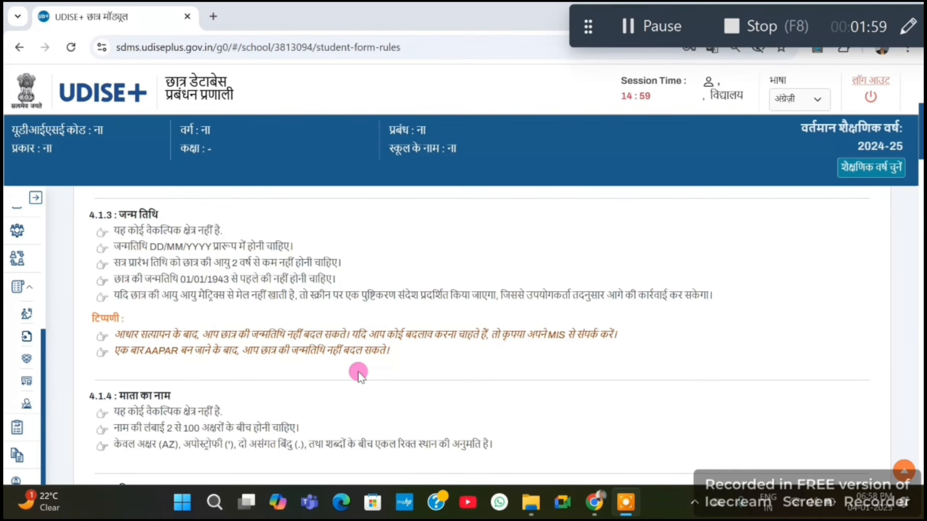
pyautogui.scroll(-5, 331, 403)
pyautogui.scroll(-5, 270, 341)
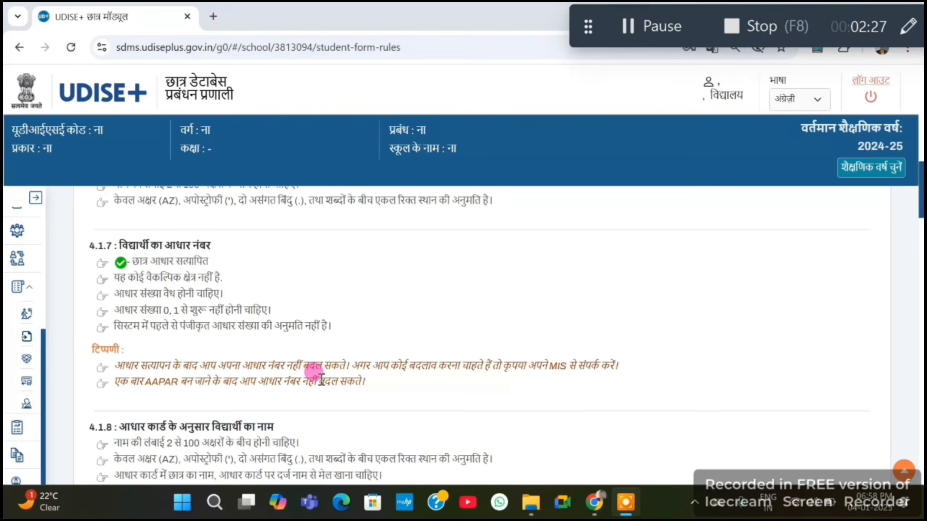
pyautogui.scroll(-5, 311, 382)
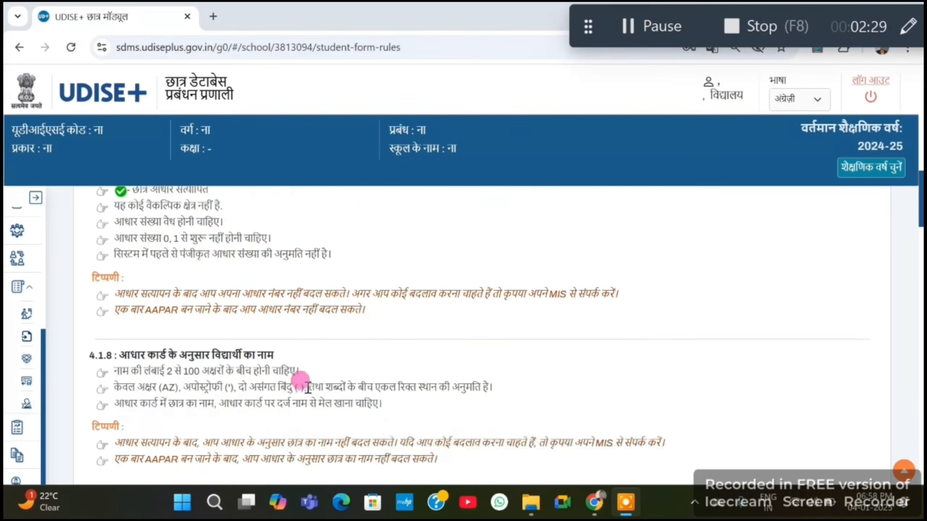
pyautogui.scroll(-1, 145, 352)
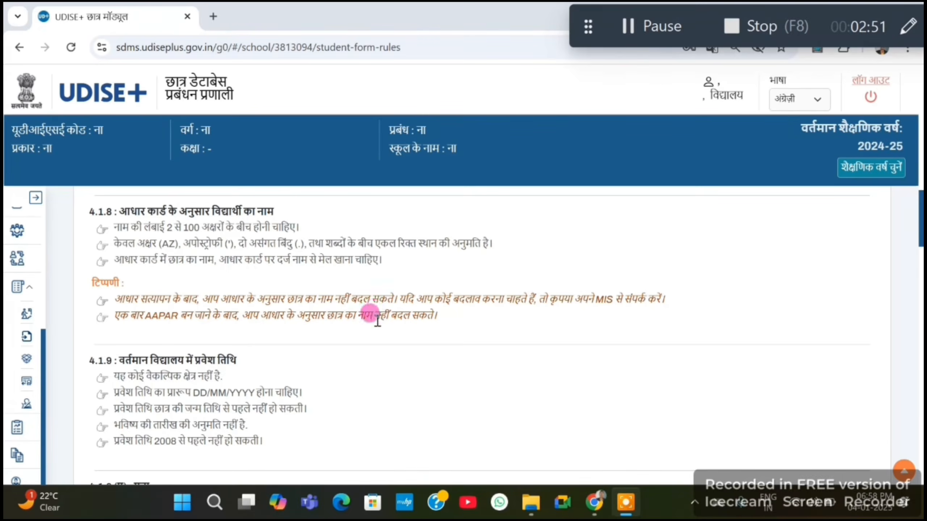
# - Skim the enrolment profile field rules through 4.2.8, and recheck the date of birth and student Aadhaar number rules
pyautogui.scroll(-20, 377, 321)
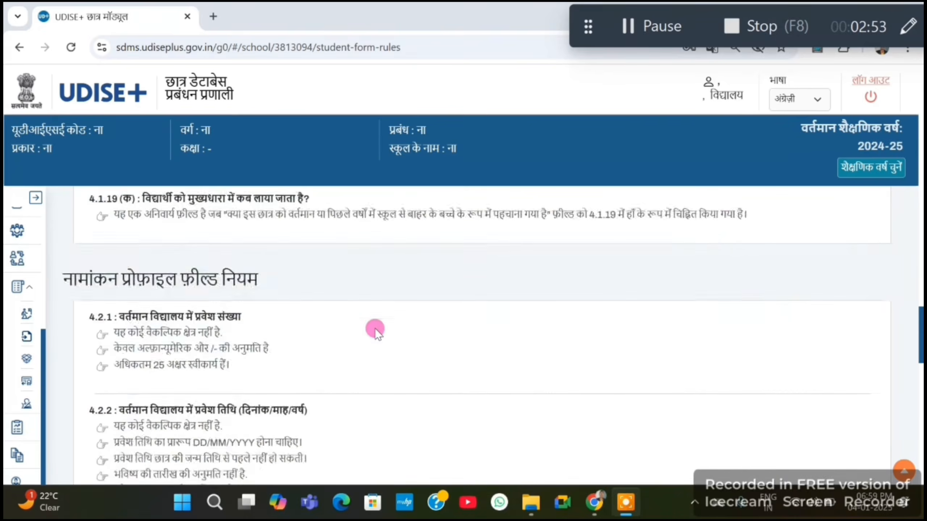
pyautogui.scroll(-8, 375, 330)
pyautogui.scroll(4, 374, 332)
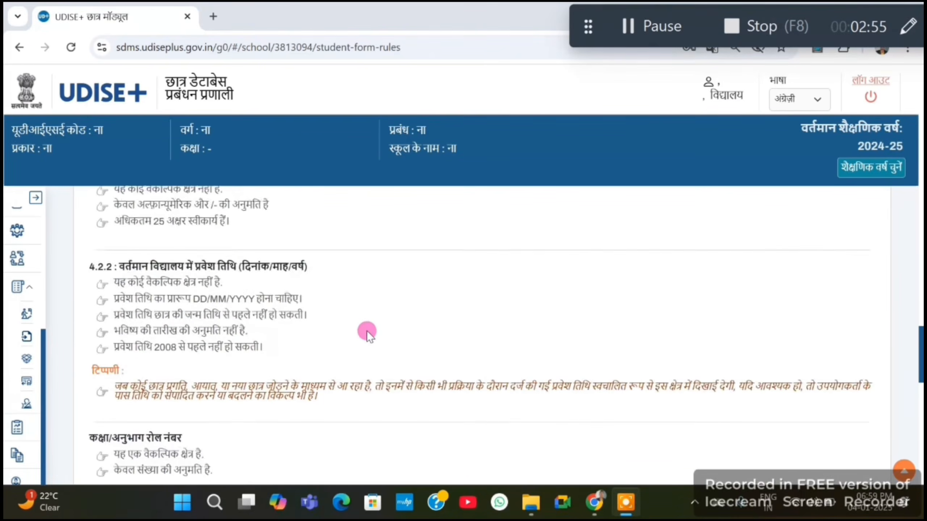
pyautogui.scroll(-4, 366, 331)
pyautogui.scroll(-5, 364, 338)
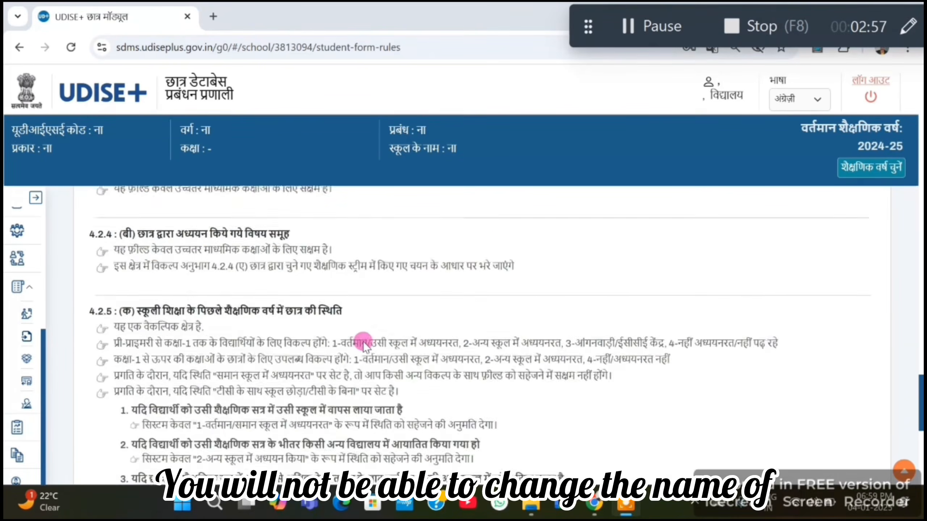
pyautogui.scroll(-10, 363, 342)
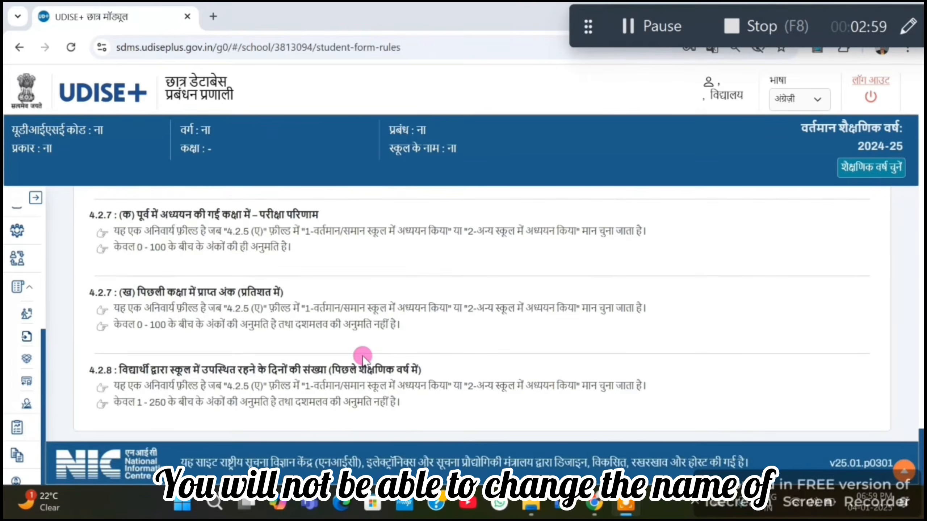
pyautogui.scroll(20, 363, 357)
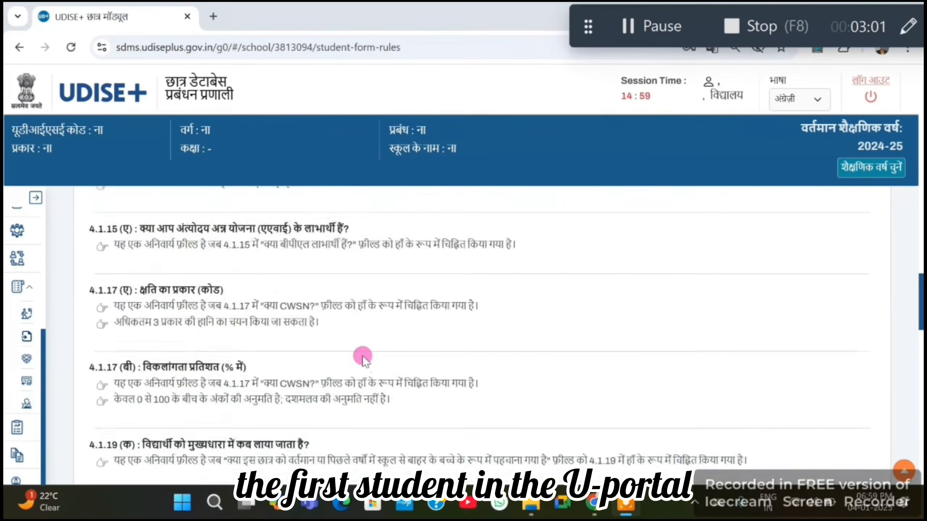
pyautogui.scroll(15, 362, 356)
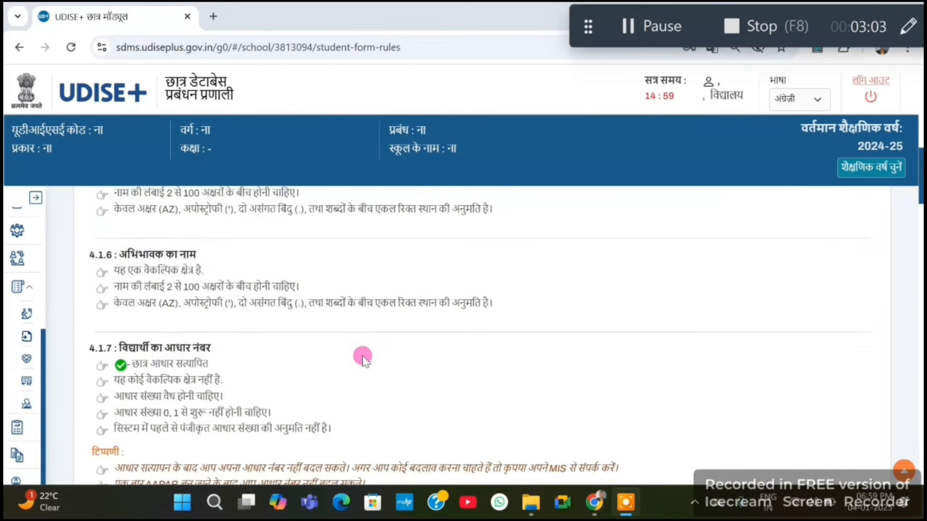
pyautogui.scroll(12, 362, 355)
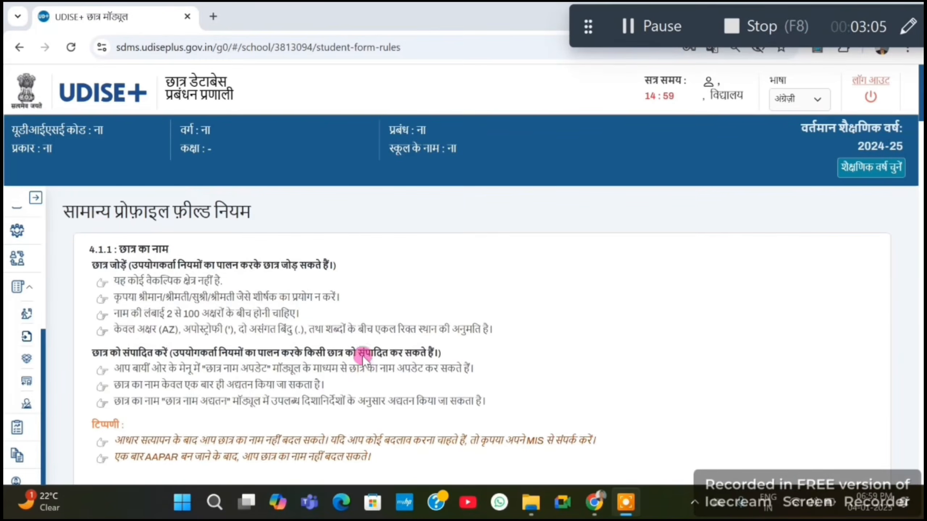
pyautogui.scroll(-6, 165, 255)
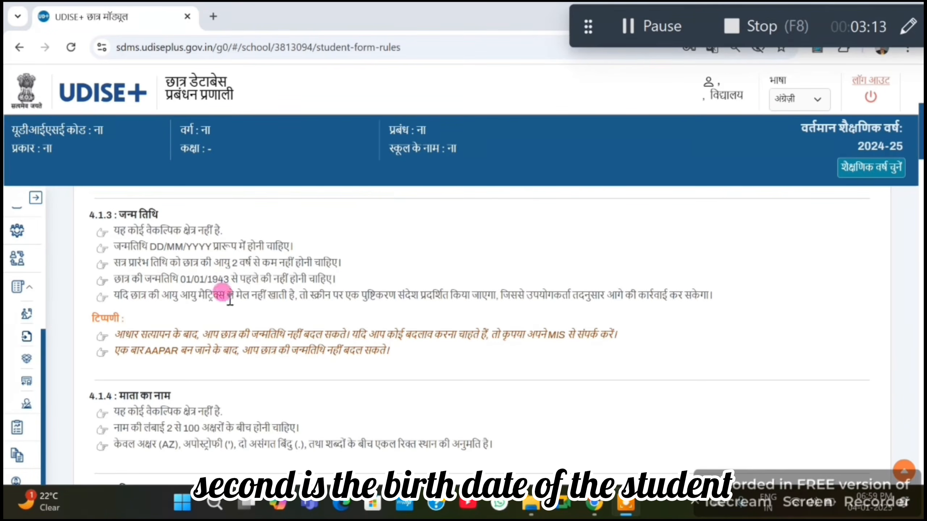
pyautogui.scroll(-1, 215, 300)
pyautogui.scroll(-10, 213, 308)
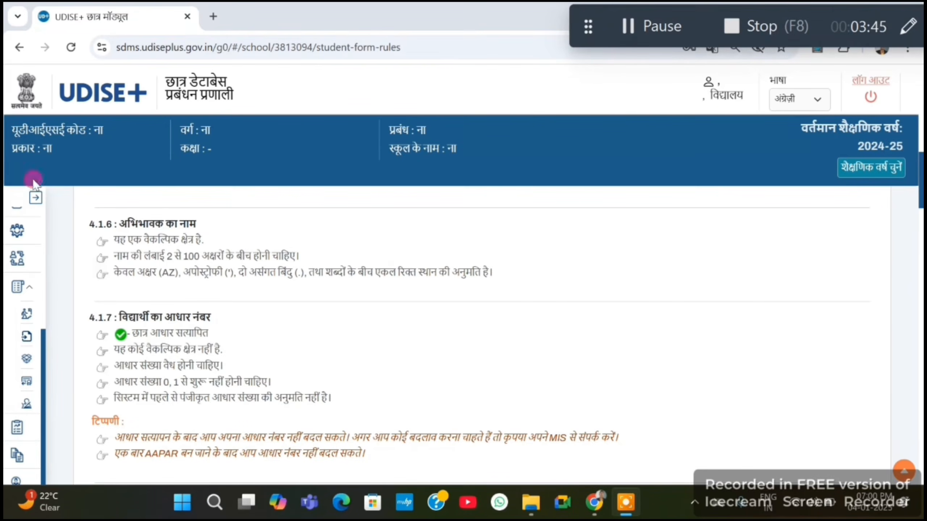
# - Expand the navigation menu and open the School Dashboard with the grade-wise school details
pyautogui.click(33, 196)
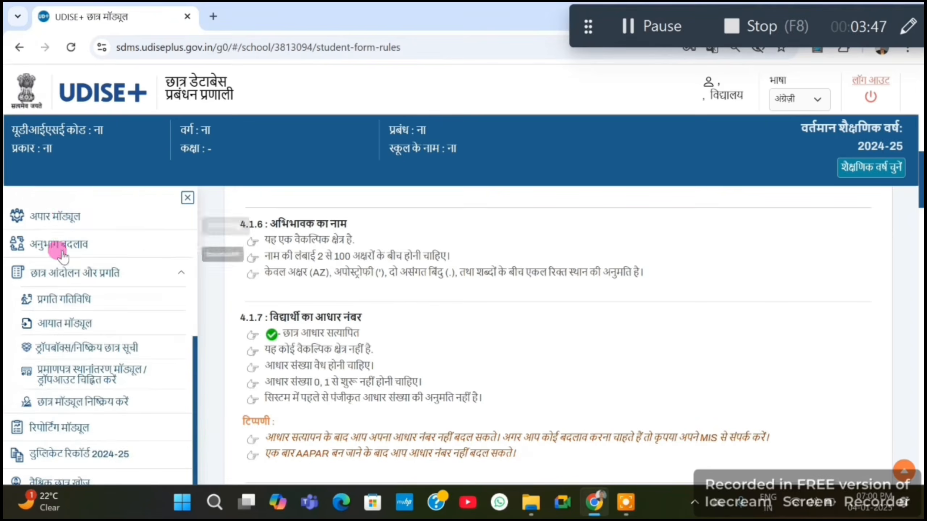
pyautogui.scroll(5, 56, 246)
pyautogui.scroll(2, 56, 234)
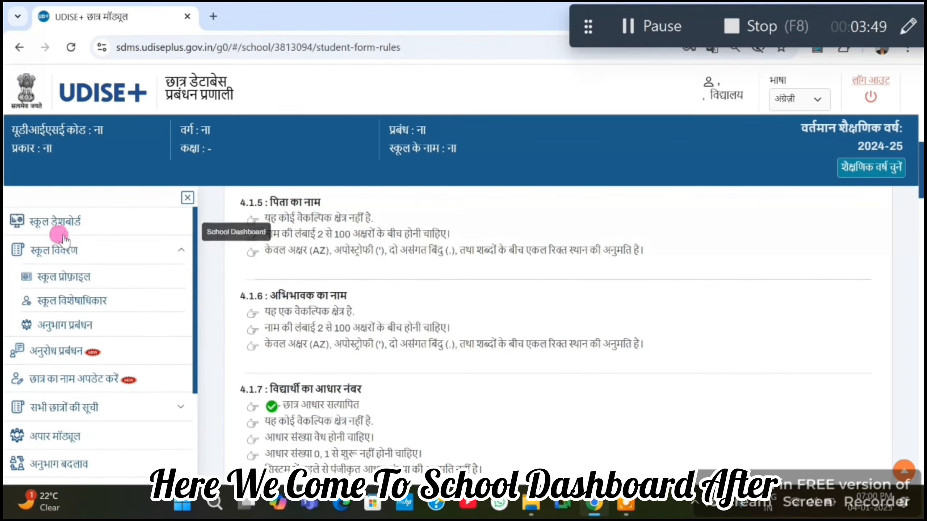
pyautogui.click(51, 219)
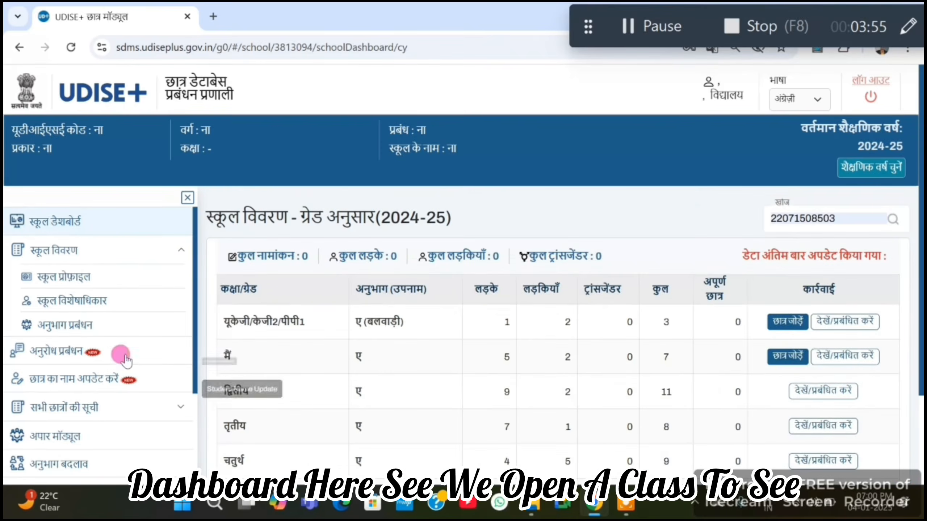
# - Open the student list of Class 2, section A, and go to the first student's general profile form
pyautogui.scroll(-3, 118, 356)
pyautogui.click(818, 390)
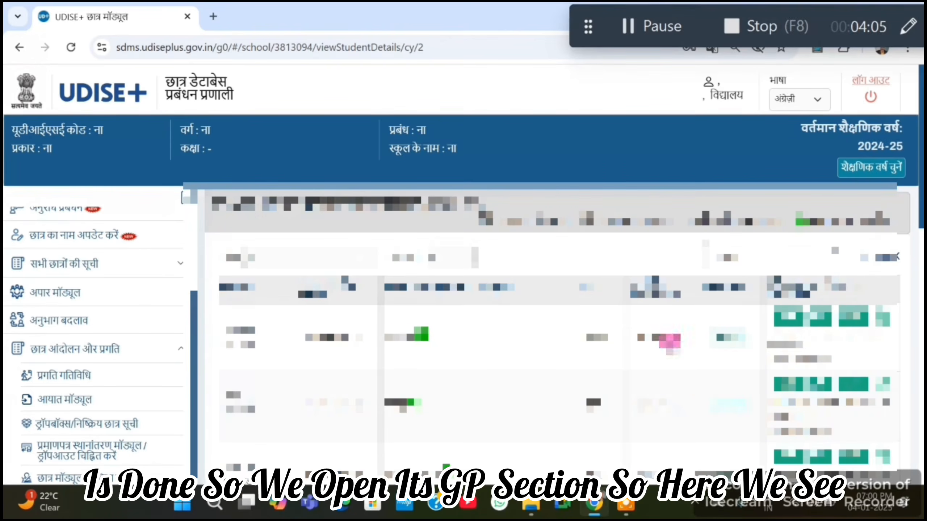
pyautogui.click(774, 315)
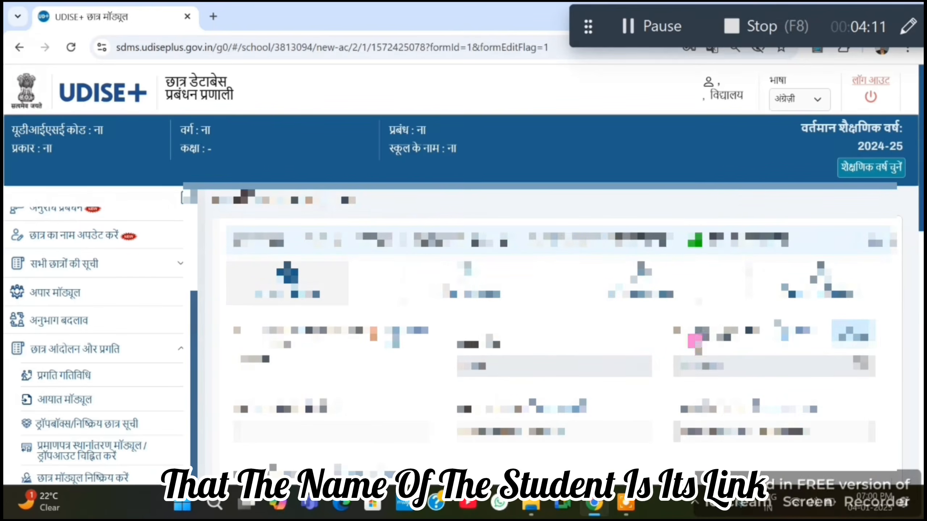
# - Examine the student's general profile for which fields are locked or editable, including name, gender, date of birth, parents' names and Aadhaar details
pyautogui.scroll(-5, 763, 351)
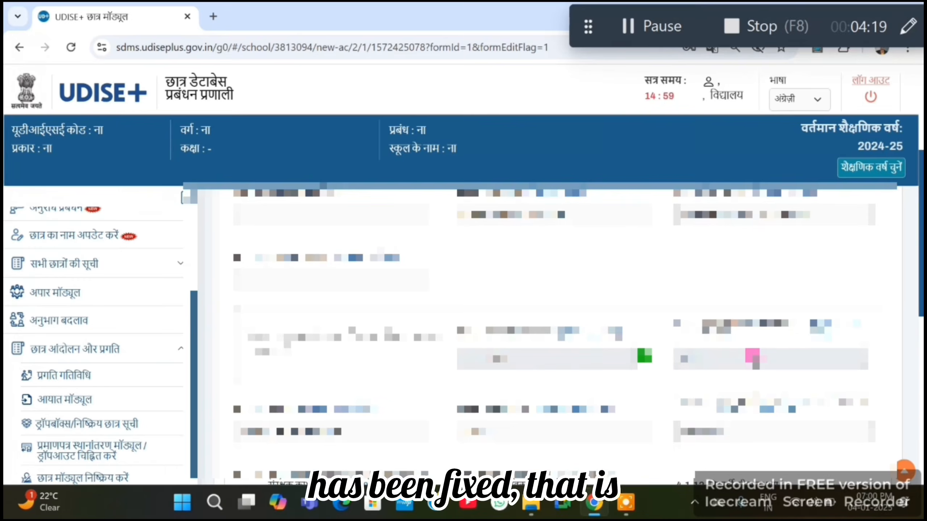
pyautogui.scroll(2, 748, 353)
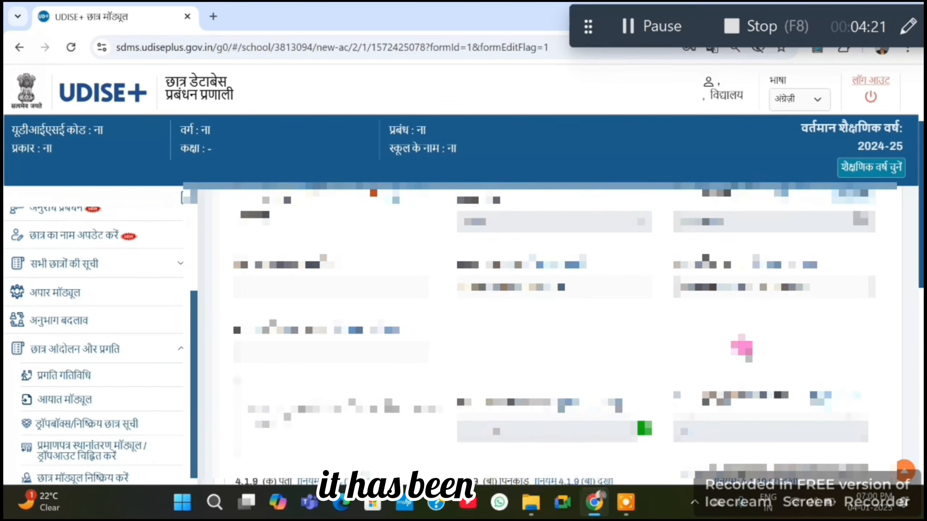
pyautogui.scroll(2, 651, 364)
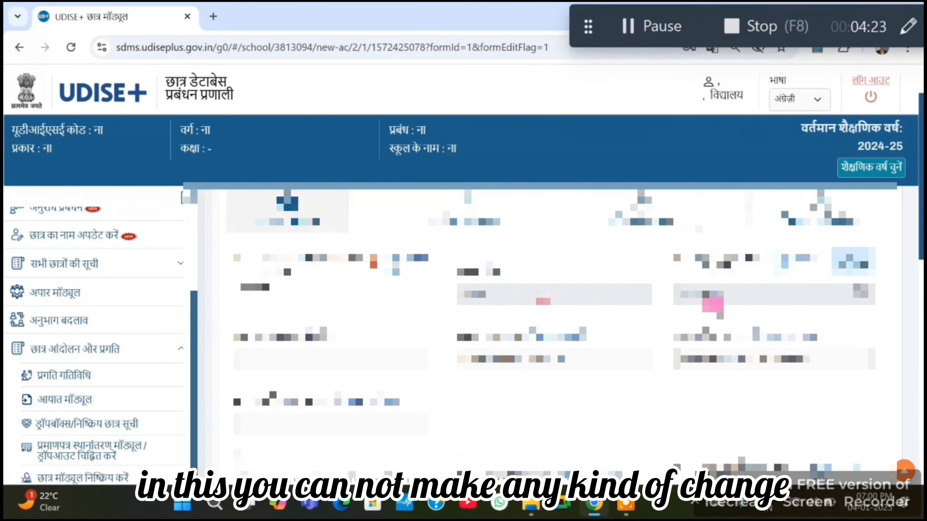
pyautogui.scroll(-4, 704, 307)
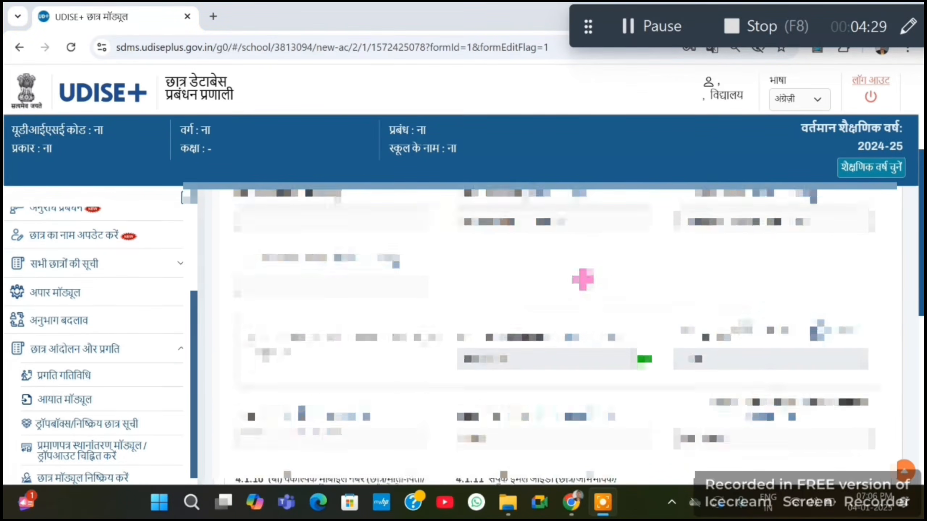
pyautogui.scroll(4, 547, 270)
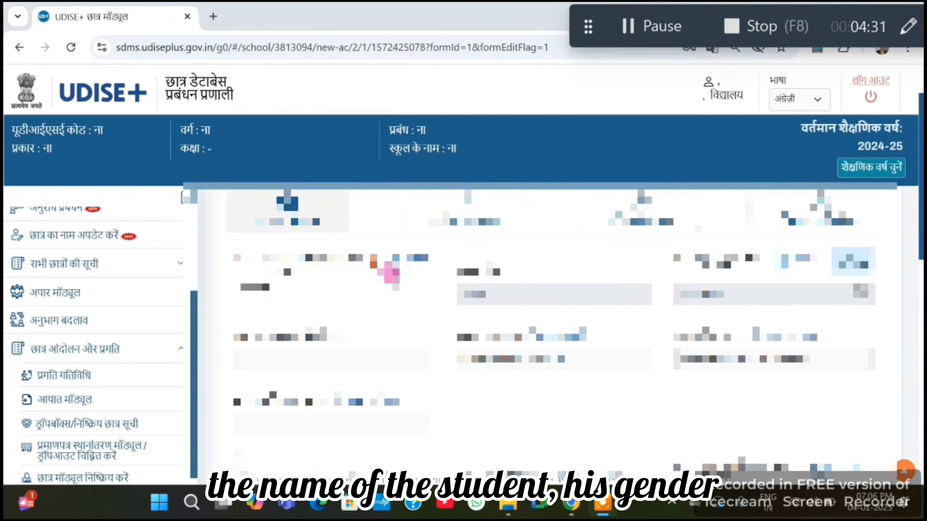
pyautogui.scroll(-4, 719, 297)
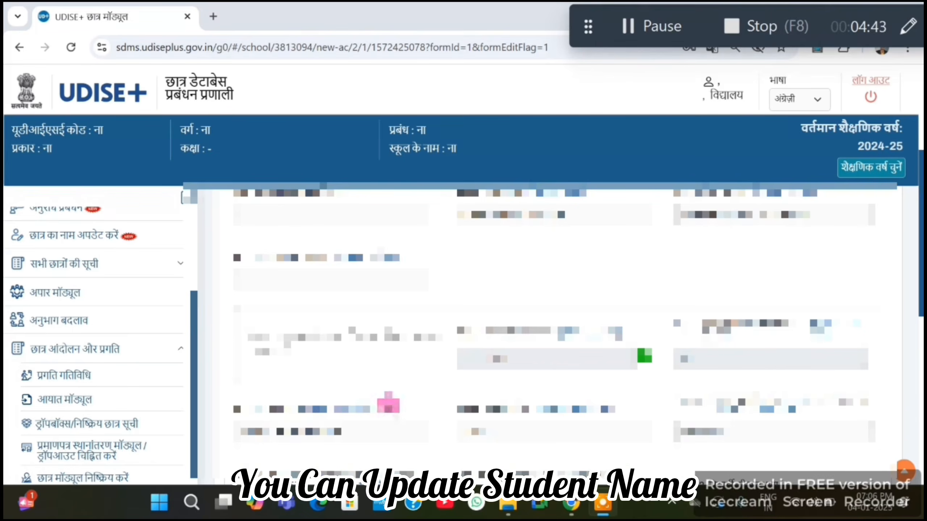
pyautogui.scroll(-3, 547, 329)
pyautogui.scroll(4, 630, 354)
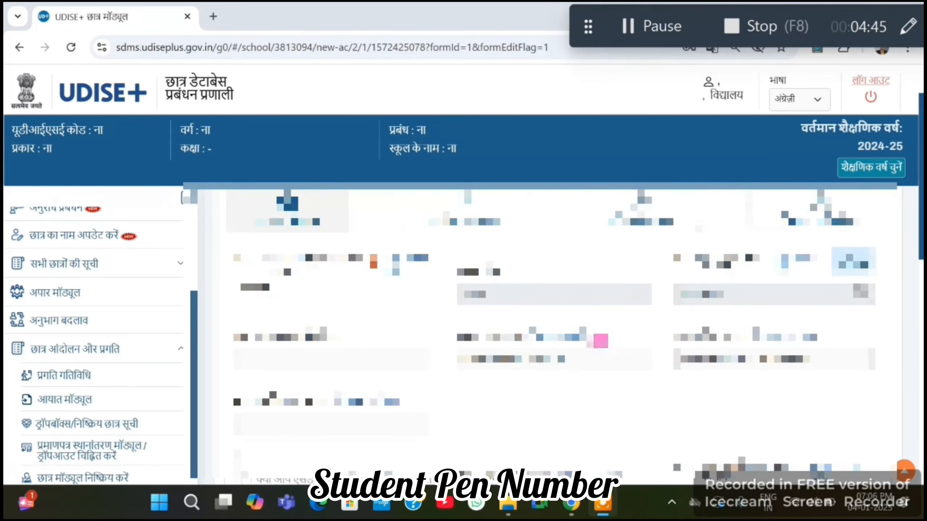
pyautogui.scroll(-3, 693, 383)
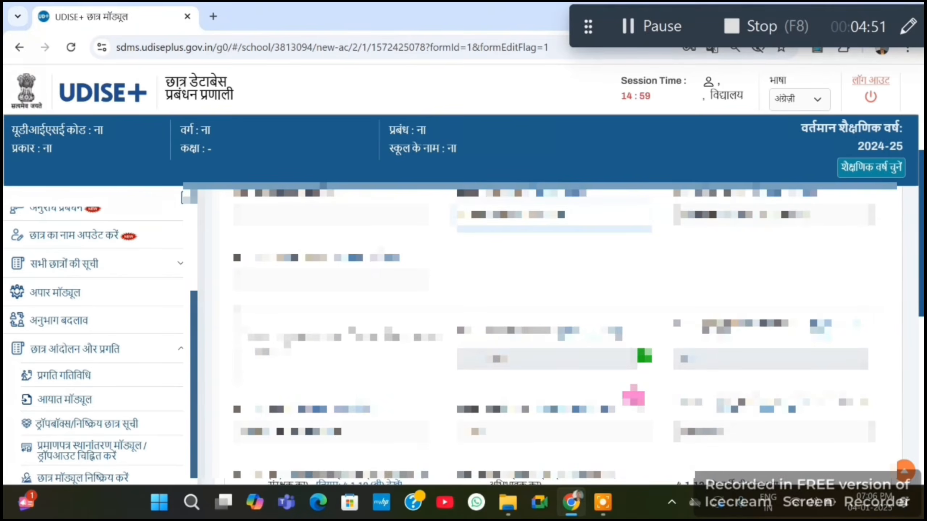
pyautogui.scroll(4, 270, 401)
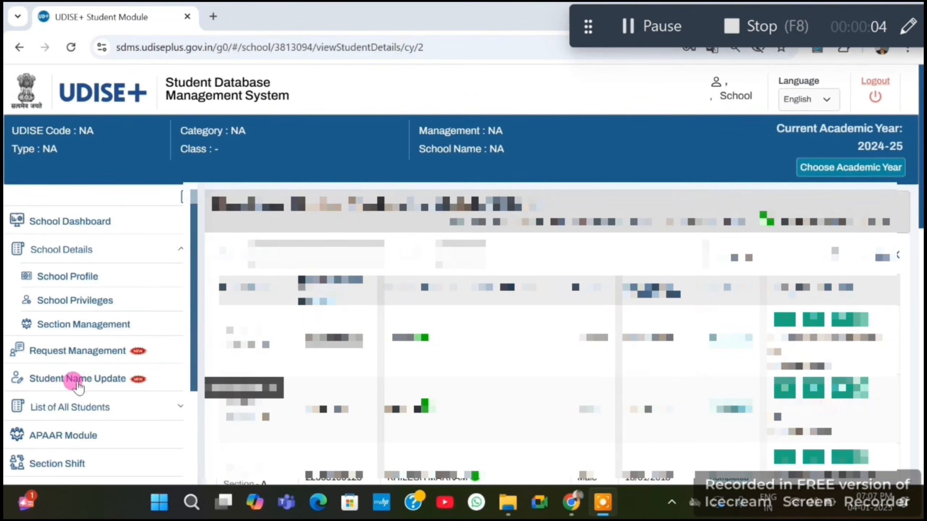
# - Open Student Name Update and retrieve the student's record by entering the Student PEN
pyautogui.click(78, 380)
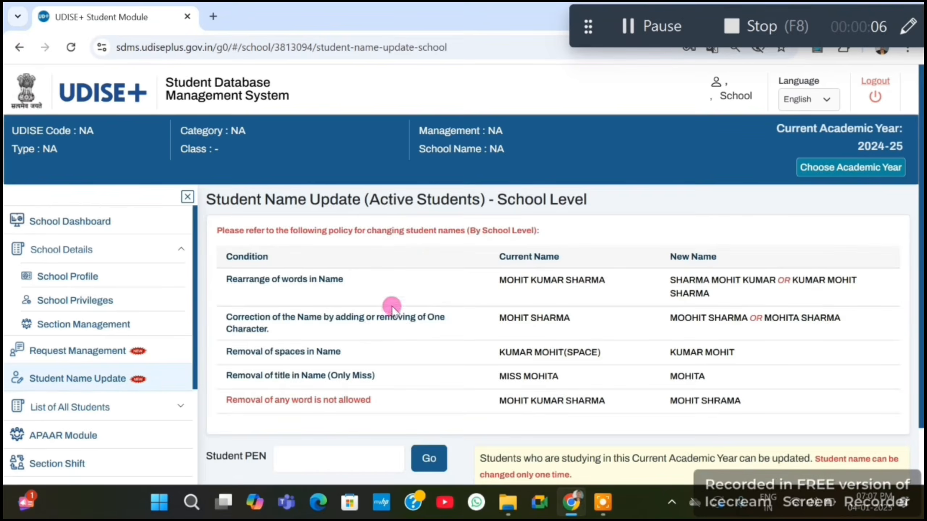
pyautogui.scroll(-2, 392, 305)
pyautogui.click(292, 391)
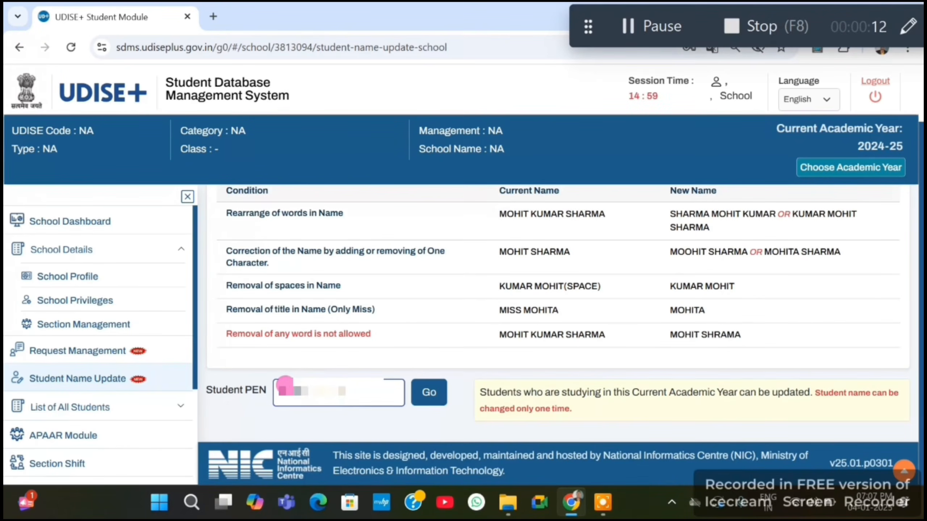
pyautogui.click(432, 396)
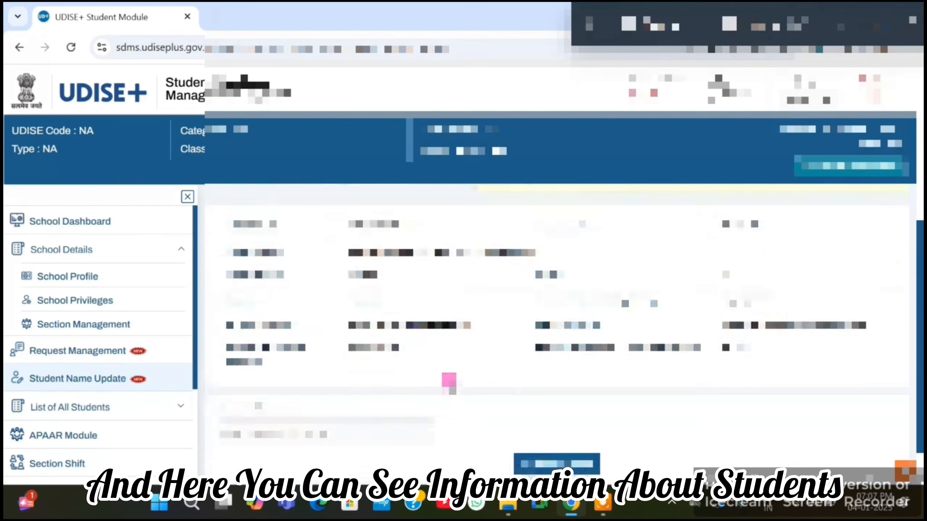
pyautogui.scroll(-5, 437, 365)
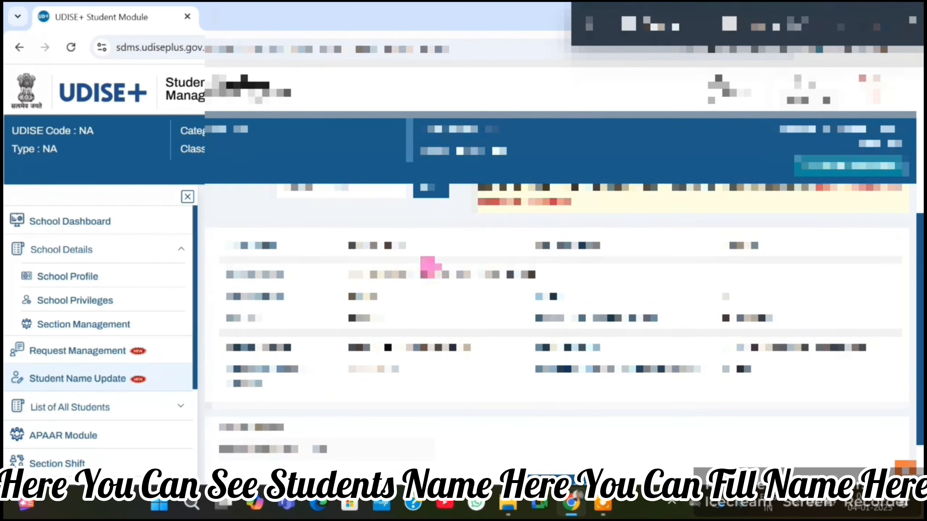
# - Fill in the student's full name in the Student's Name field below the retrieved record, then submit and confirm the record update
pyautogui.scroll(2, 573, 337)
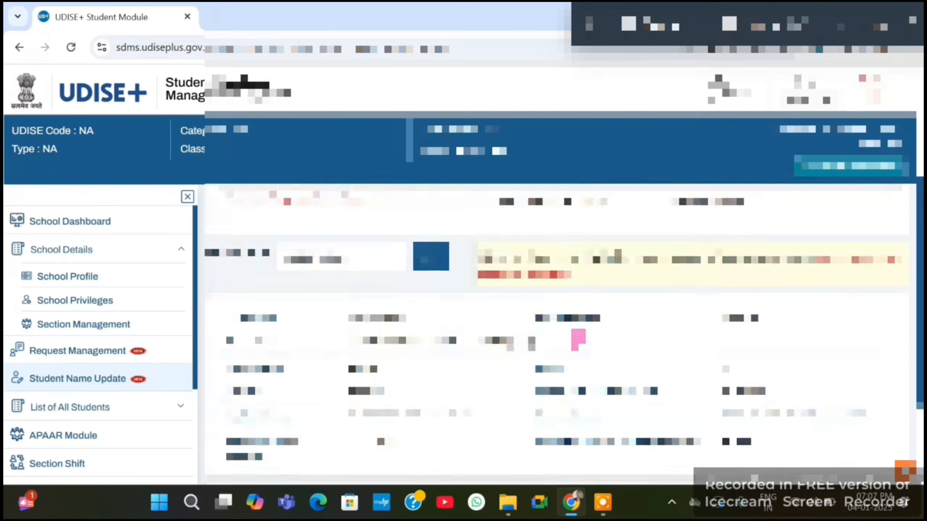
pyautogui.scroll(-2, 542, 336)
pyautogui.scroll(-2, 356, 398)
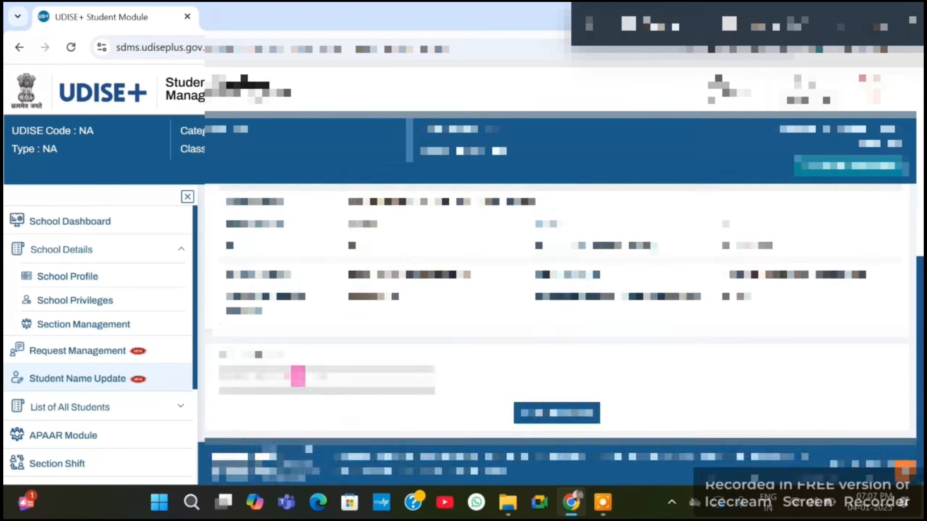
pyautogui.click(267, 381)
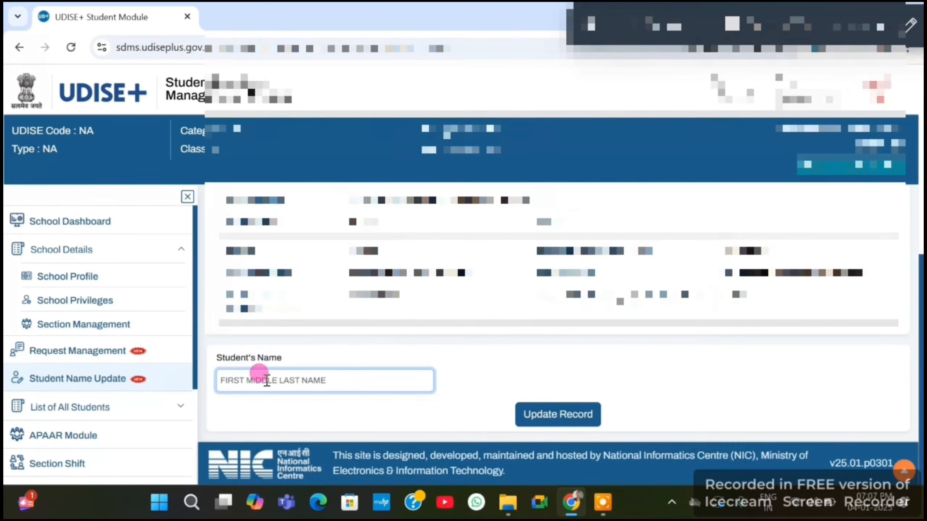
pyautogui.write('ALI')
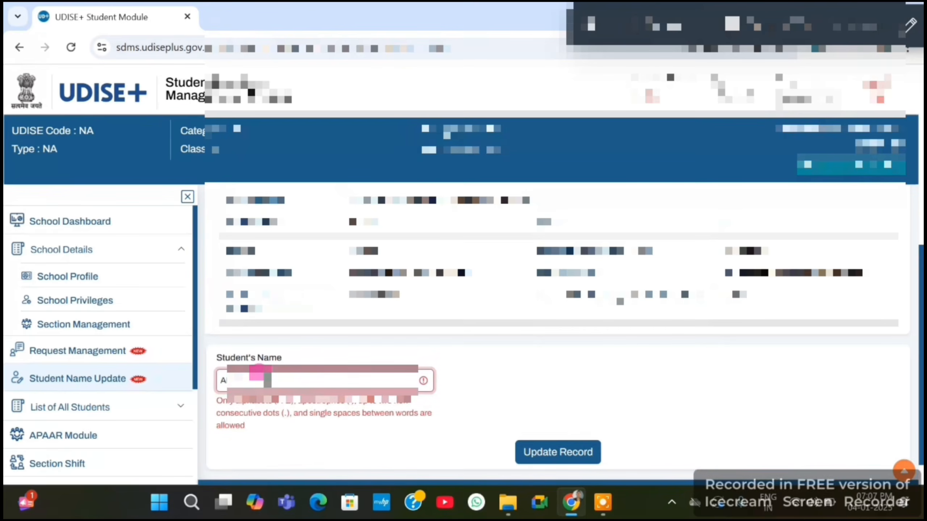
pyautogui.click(221, 381)
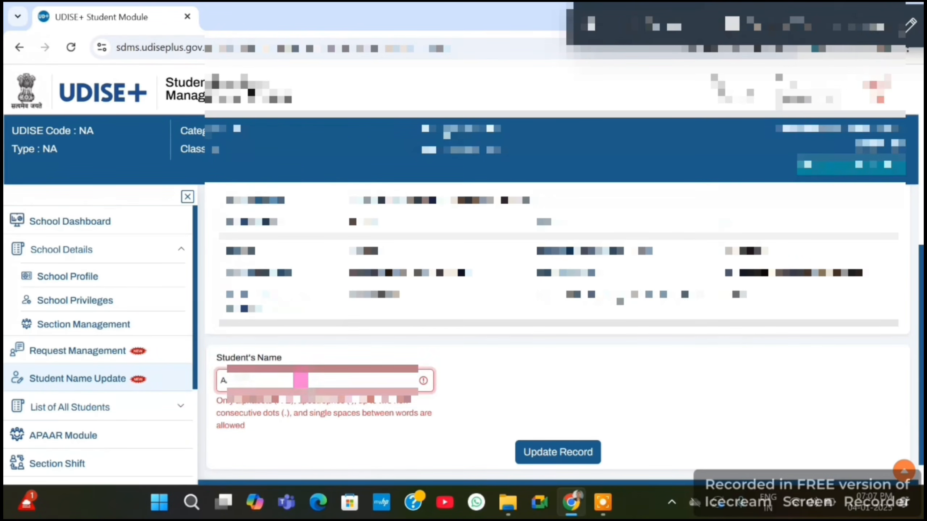
pyautogui.press('BackSpace')
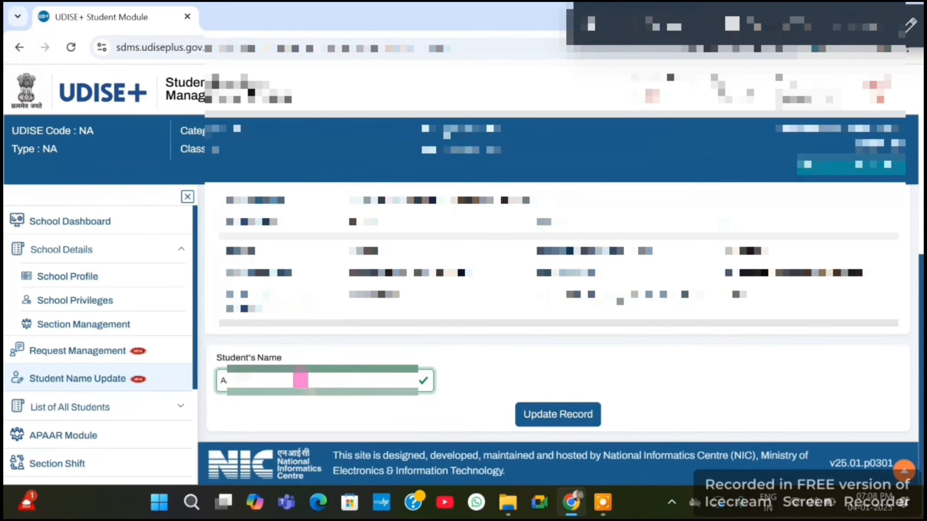
pyautogui.click(569, 418)
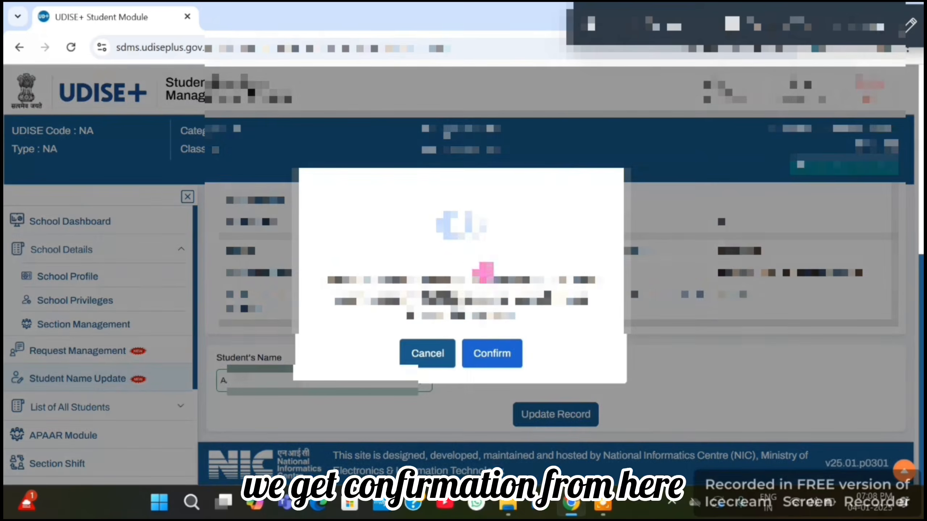
pyautogui.click(488, 362)
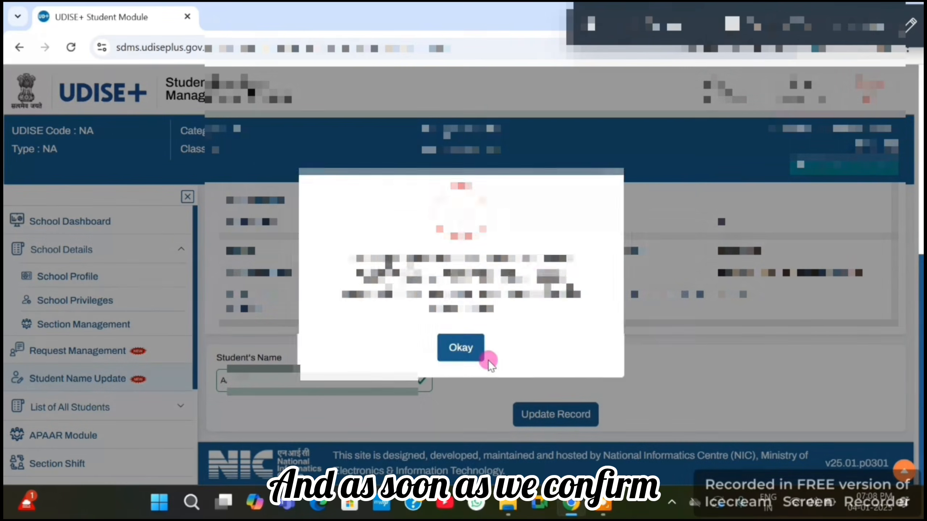